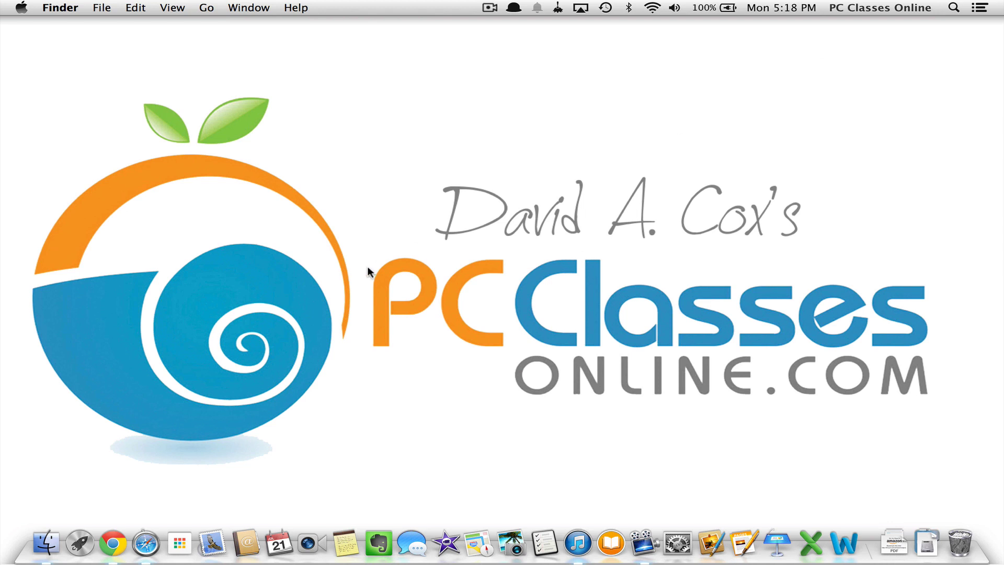
- Open the Hazel pane in System Preferences to show the Downloads folder's rules
click(22, 7)
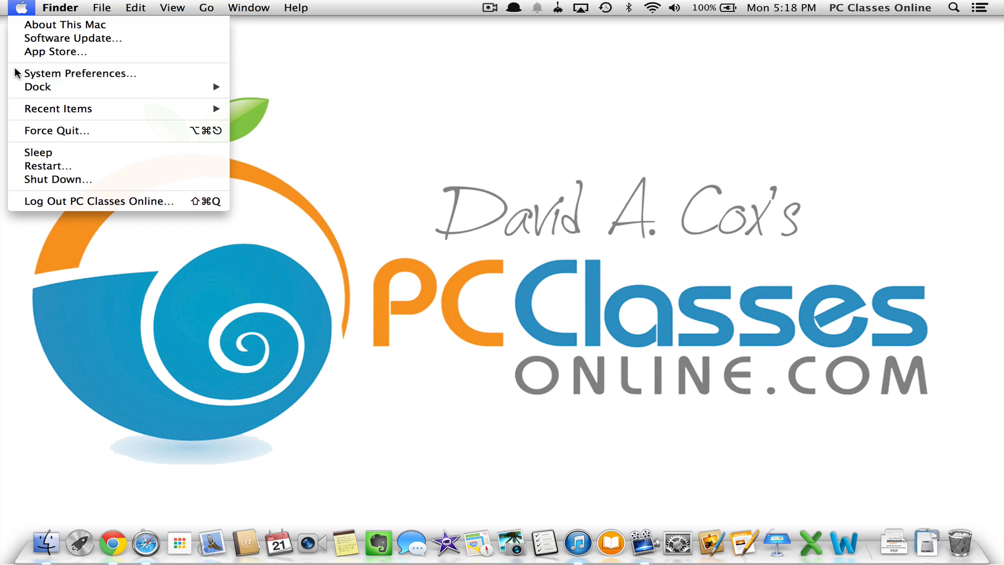
click(17, 74)
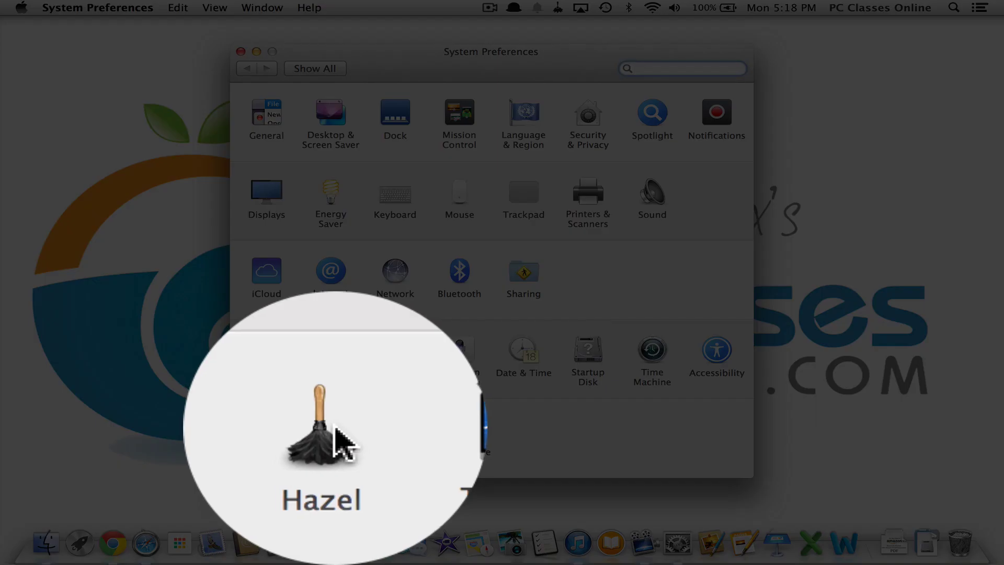
click(330, 430)
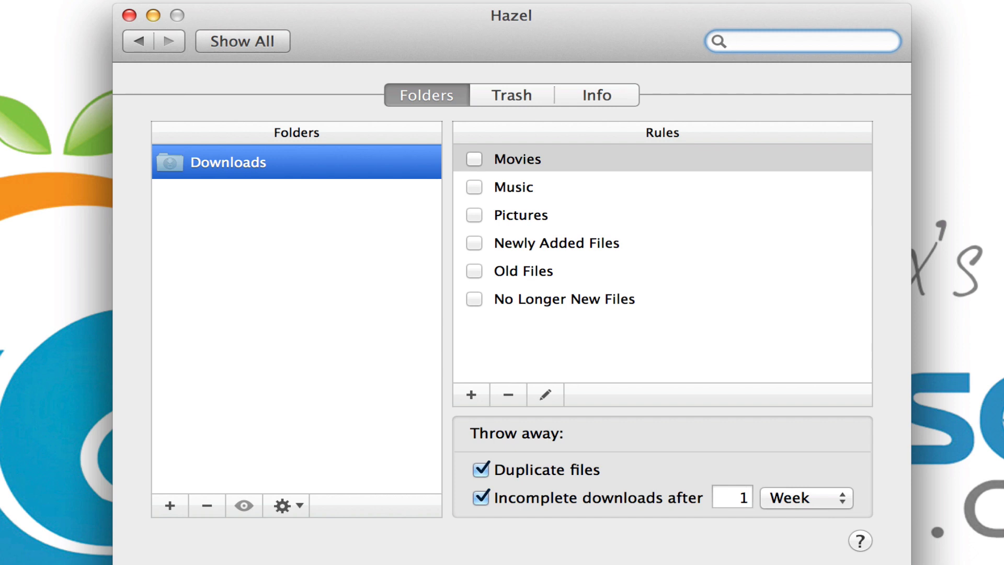
- Enable the Downloads Music rule and bring up its actions to choose Import into iTunes
click(526, 161)
click(527, 189)
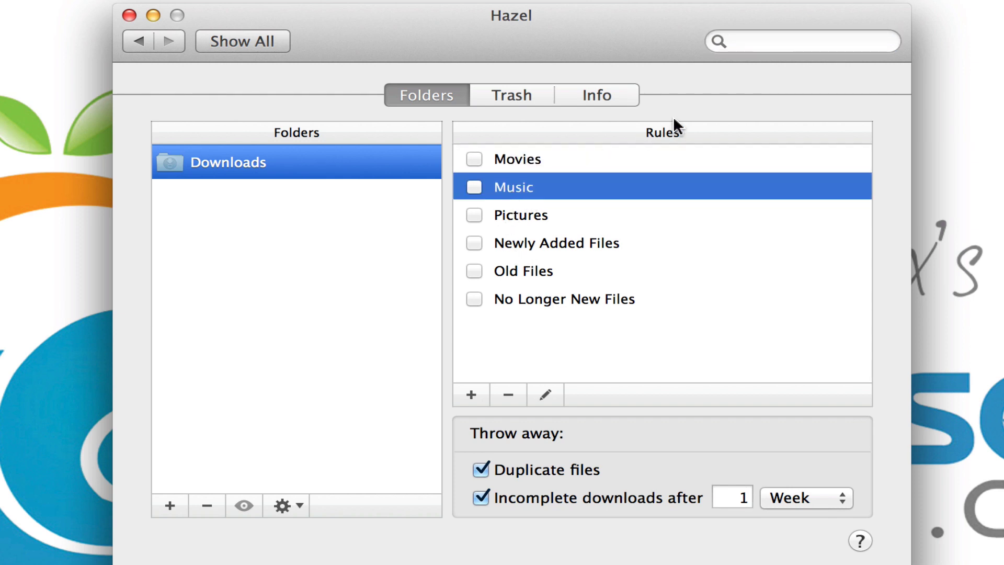
click(474, 187)
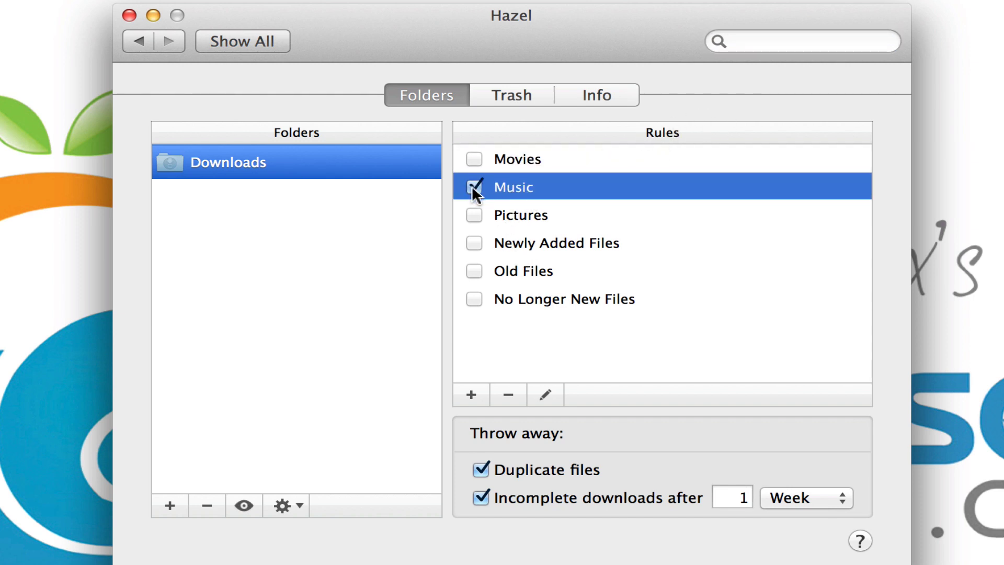
double_click(547, 192)
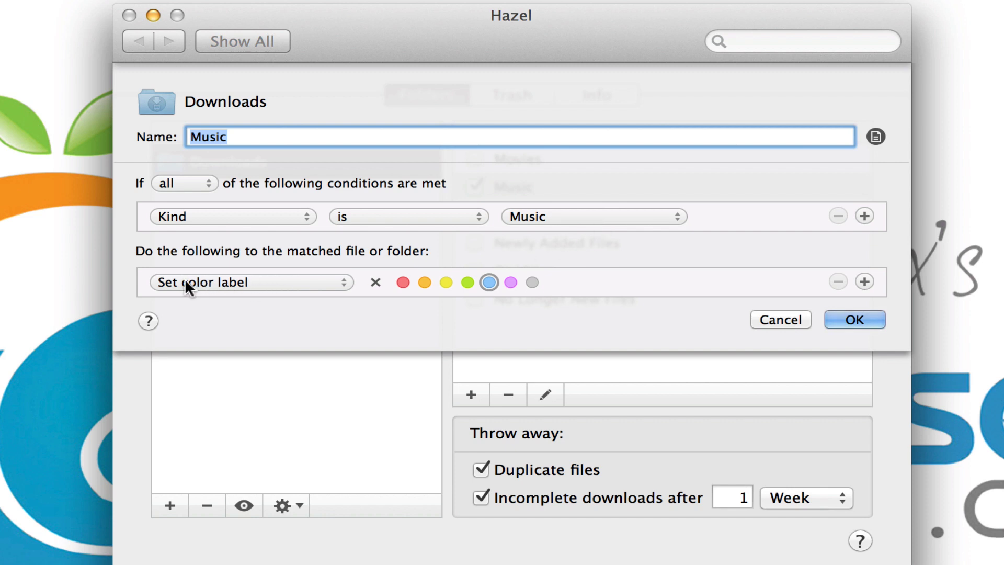
click(290, 283)
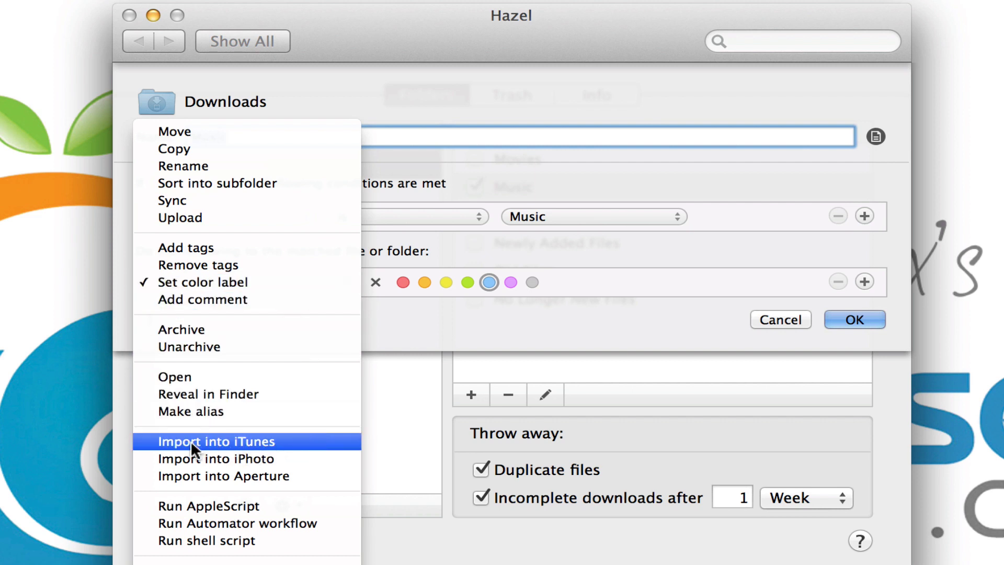
- Set the Music rule's action to Import into iTunes with playlist Library
click(296, 445)
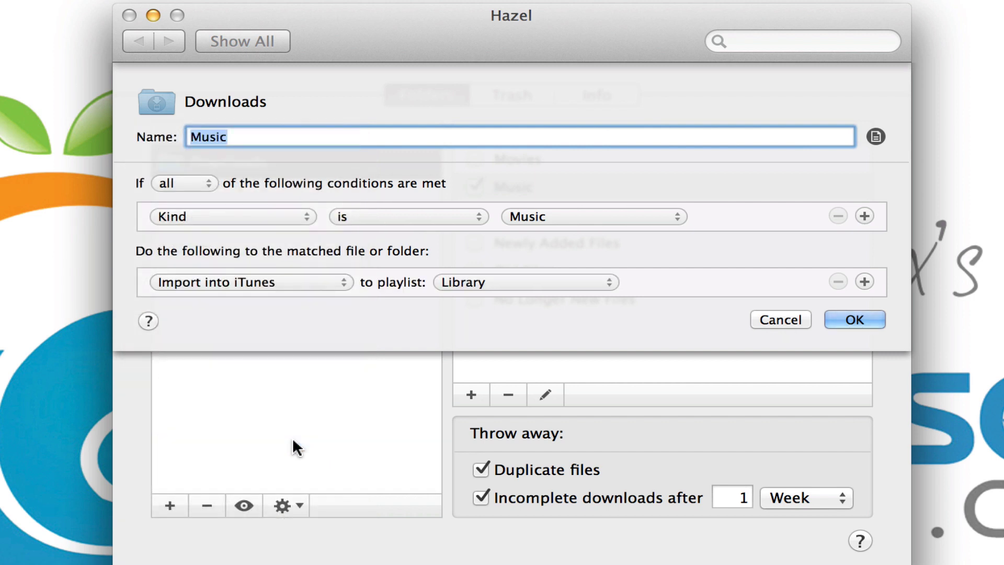
click(474, 287)
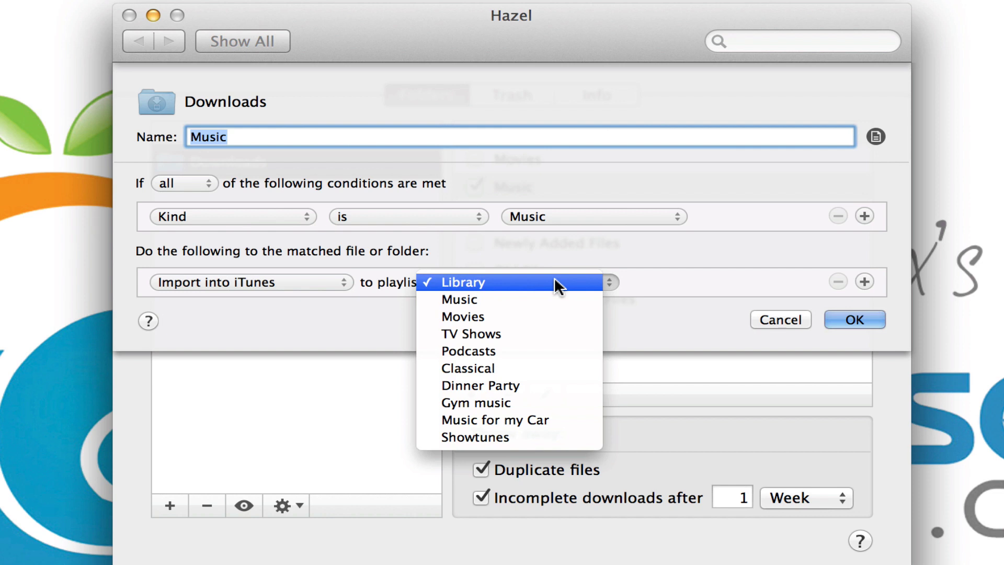
click(479, 289)
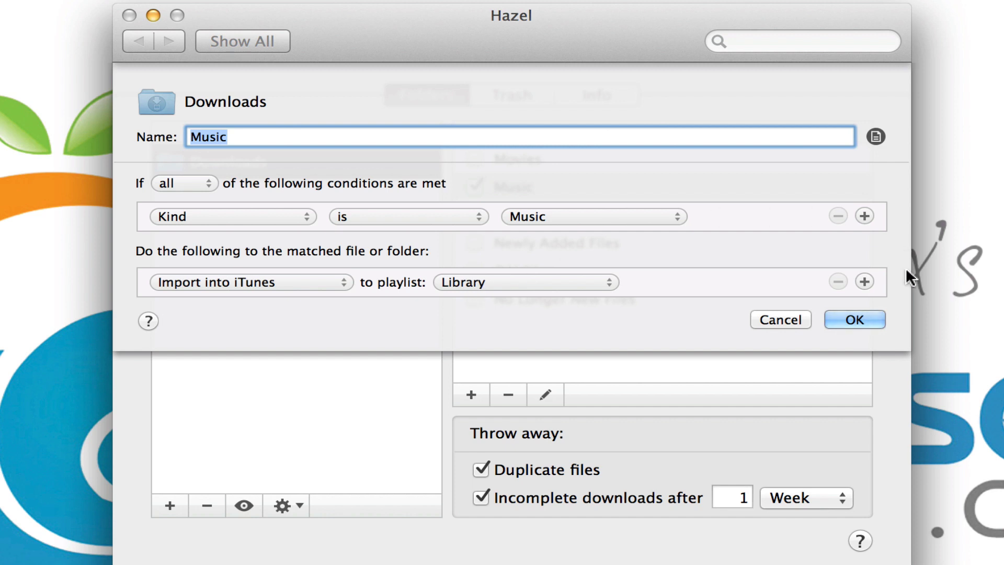
- Add a Move to folder: Trash action to the Music rule and save it
click(864, 282)
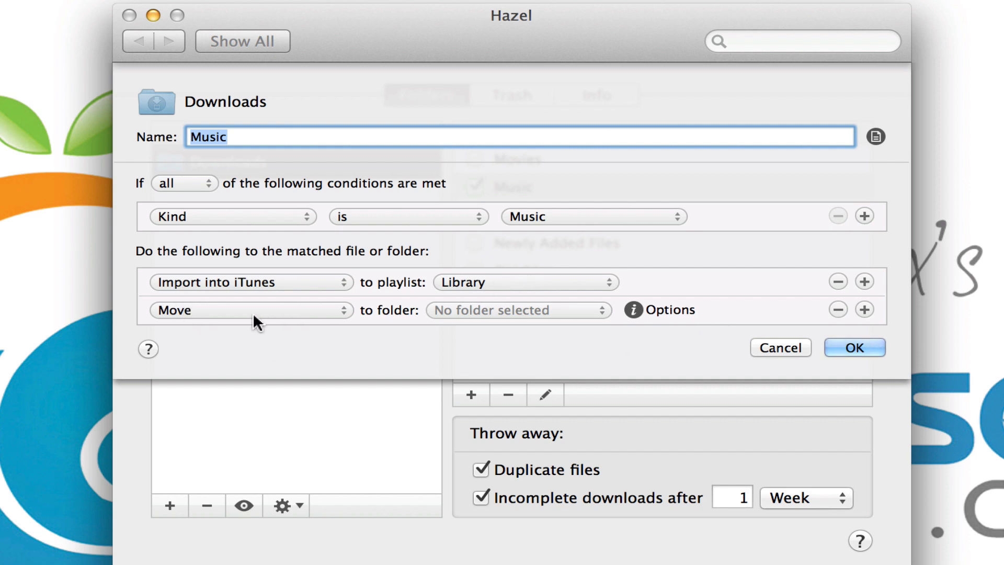
click(494, 310)
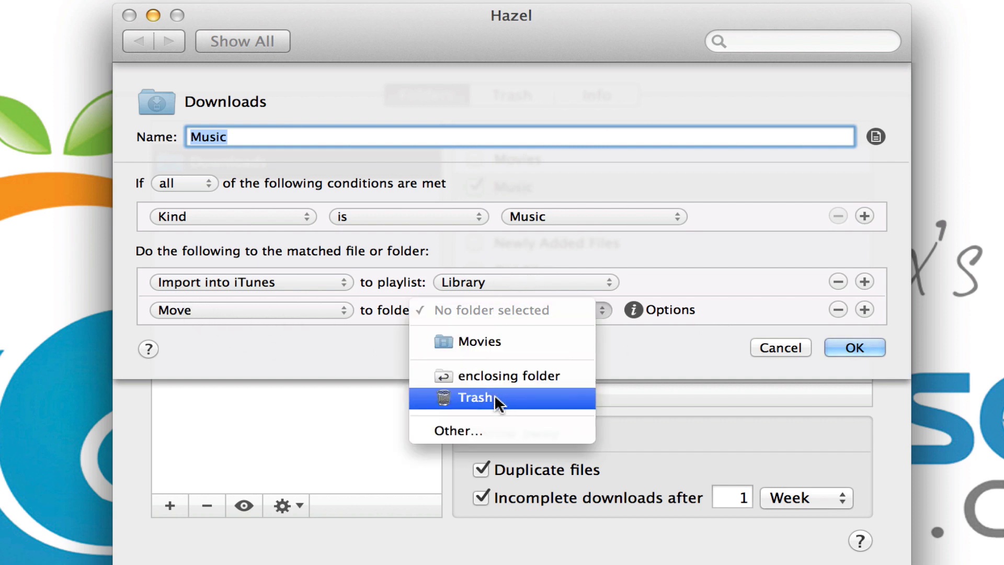
click(478, 398)
click(854, 347)
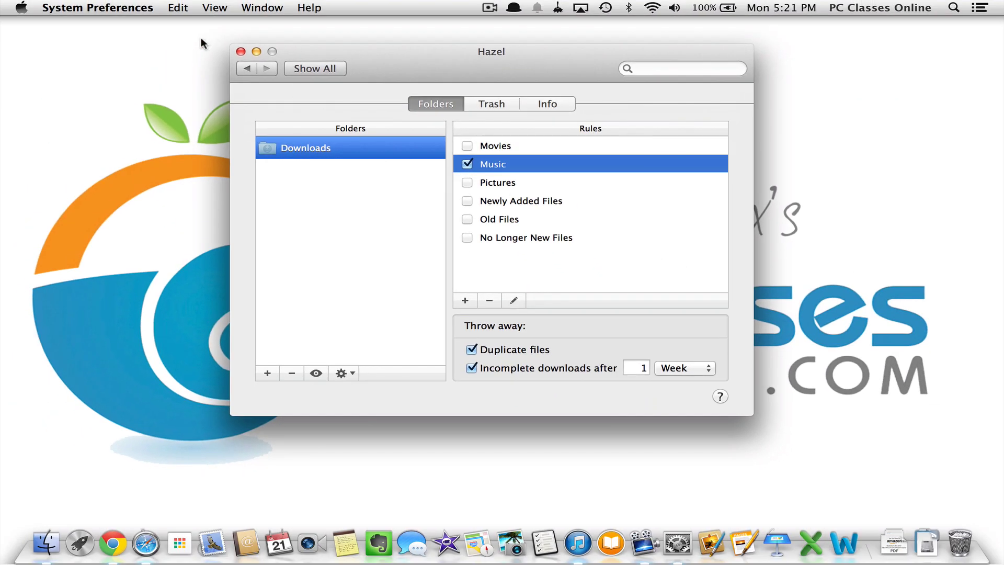
- Close Hazel's settings and copy the Gypsy track from iTunes onto the desktop
click(241, 51)
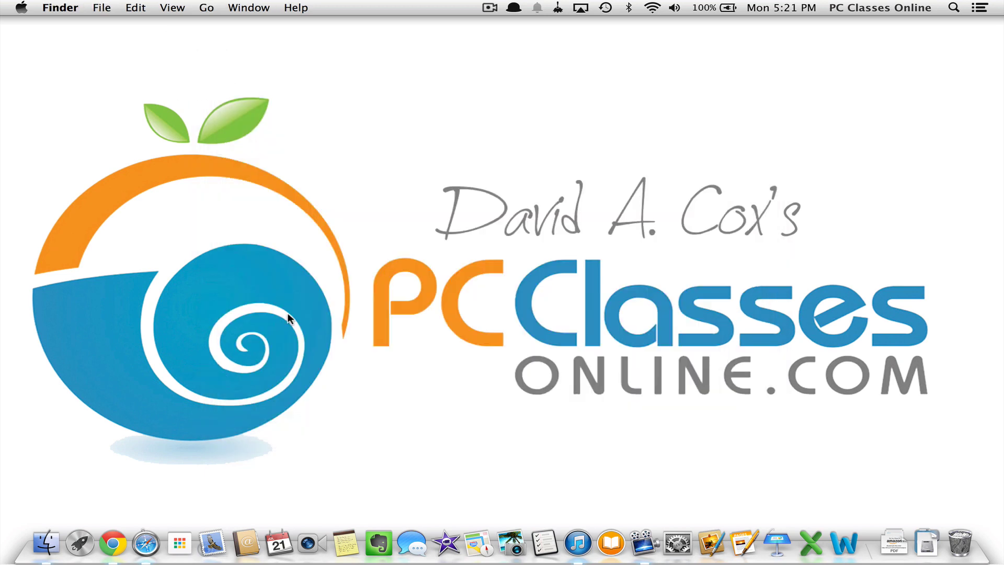
click(577, 518)
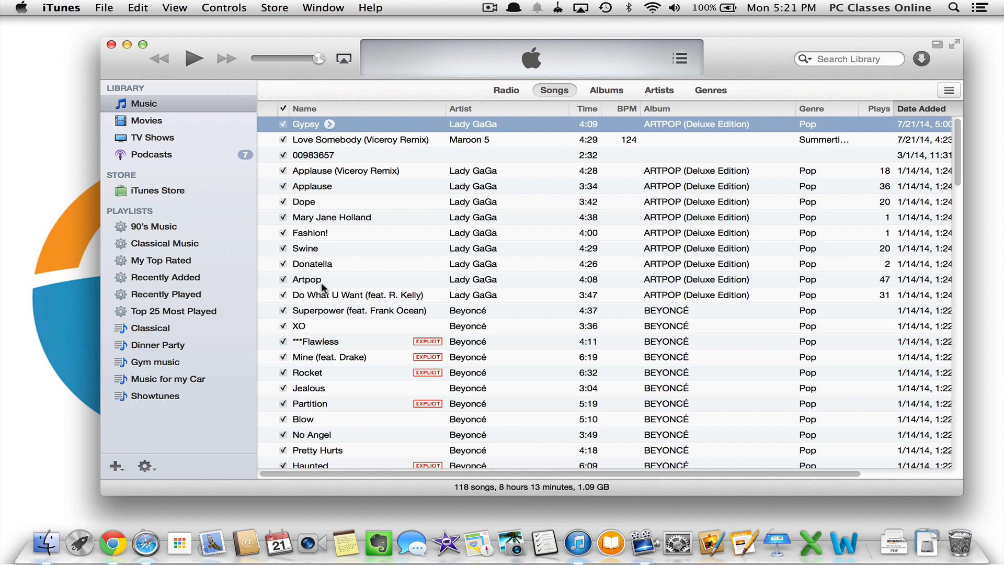
drag(368, 129, 70, 163)
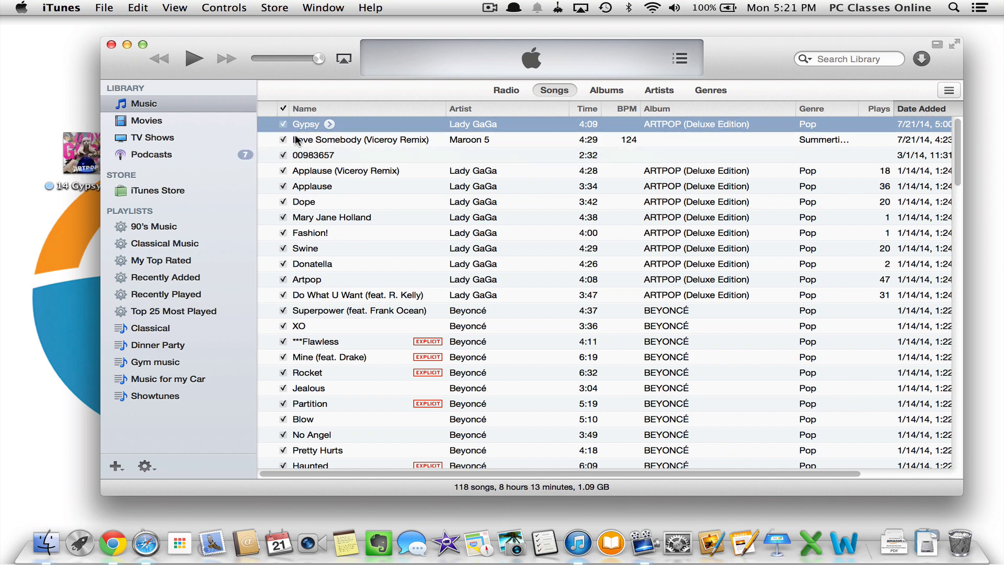
drag(343, 73, 387, 72)
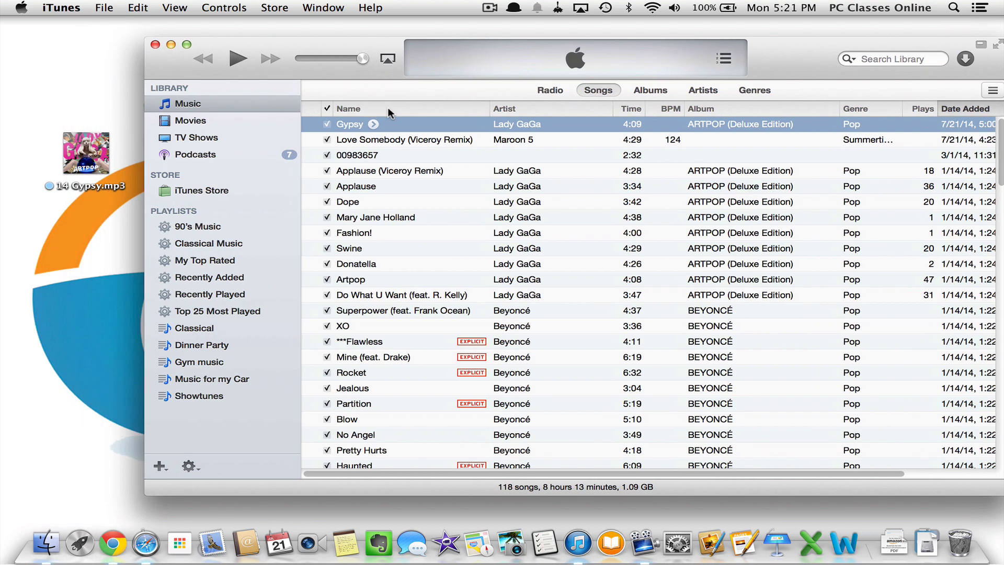
- Delete the Gypsy track from the iTunes library, trash its file, and hide iTunes
key(Delete)
click(618, 234)
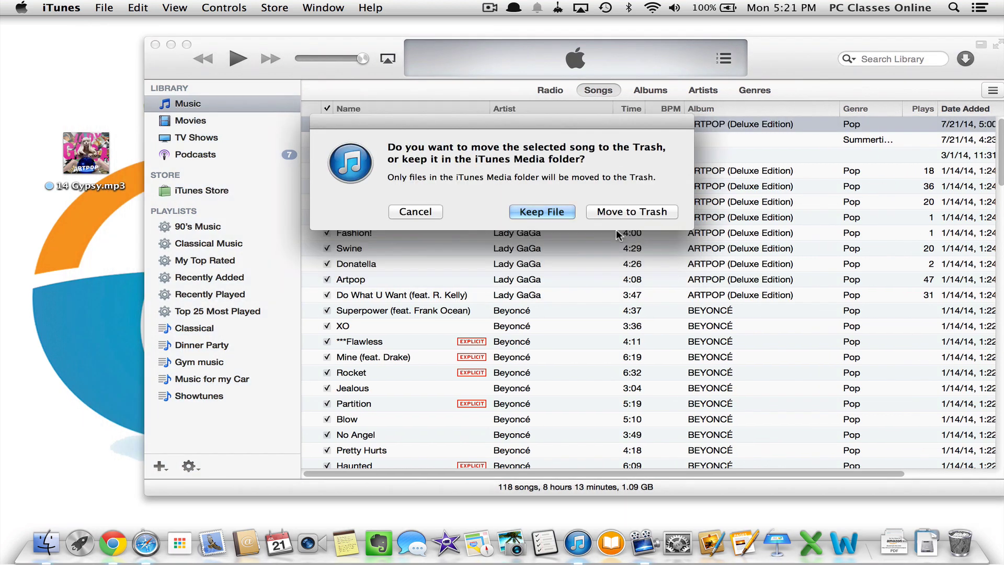
click(631, 212)
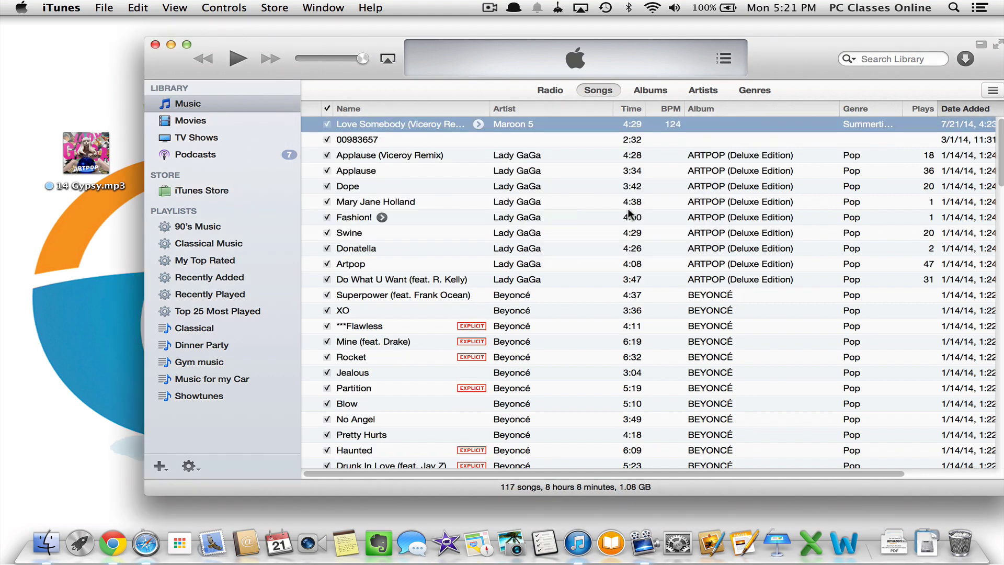
key(super+h)
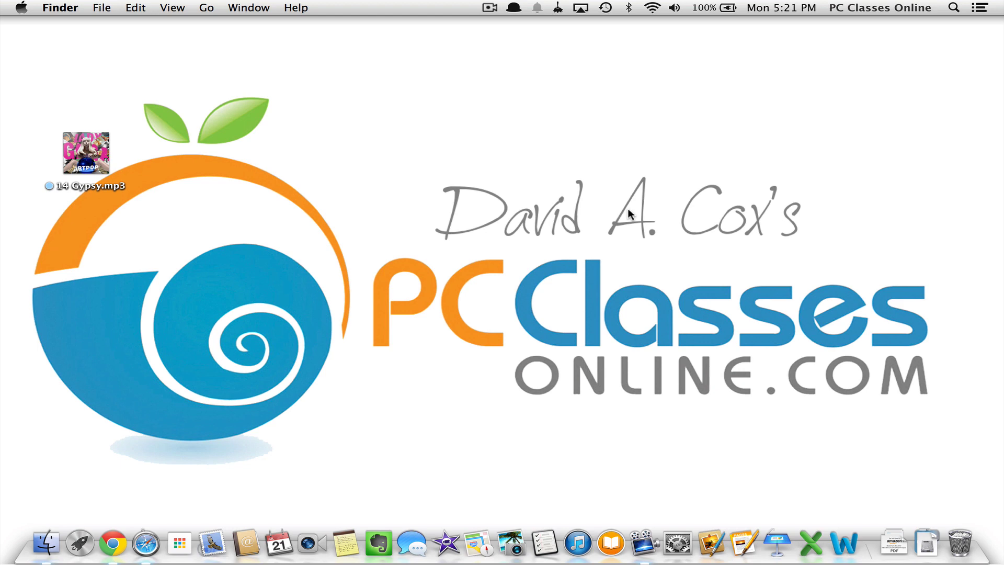
- Drag 14 Gypsy.mp3 from the desktop into the Downloads folder in Finder
click(39, 540)
drag(217, 63, 253, 43)
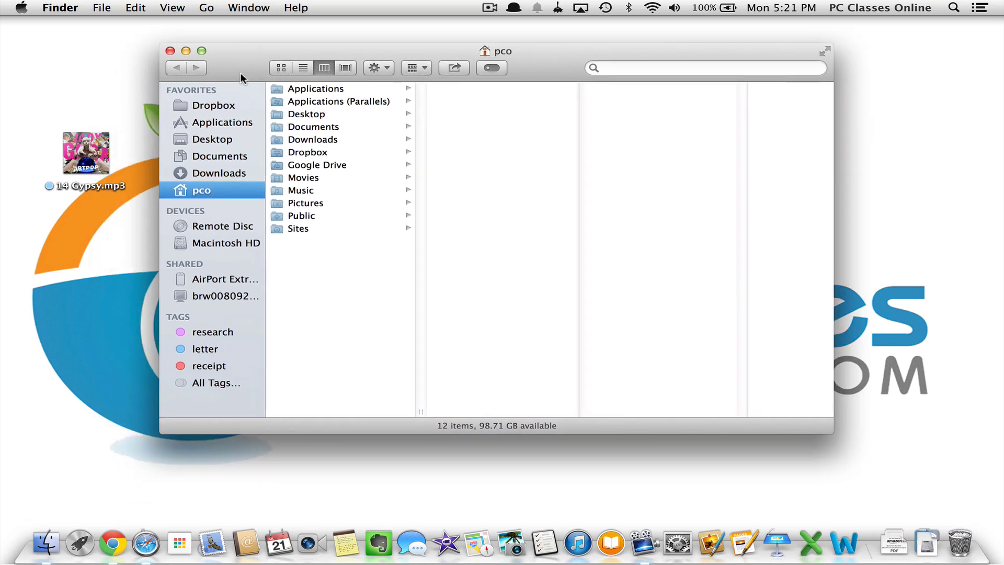
click(217, 174)
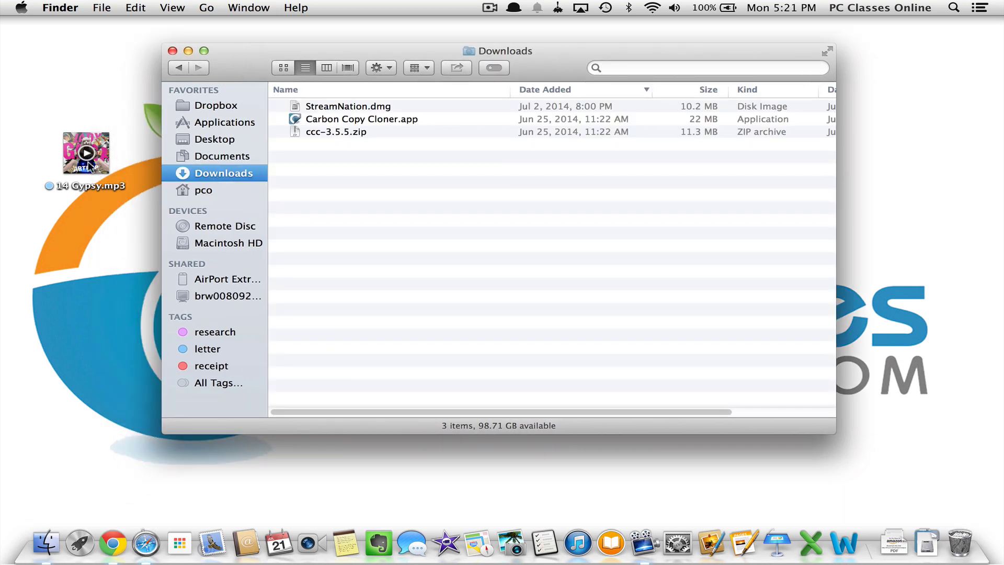
drag(85, 152, 363, 179)
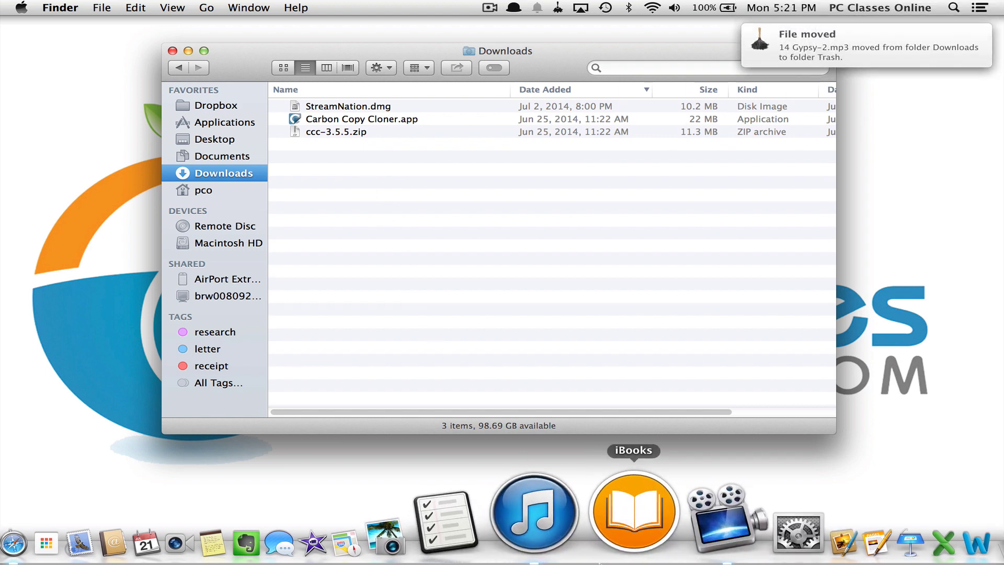
- Confirm Gypsy was re-imported into iTunes, then close the Downloads window
click(576, 543)
click(316, 133)
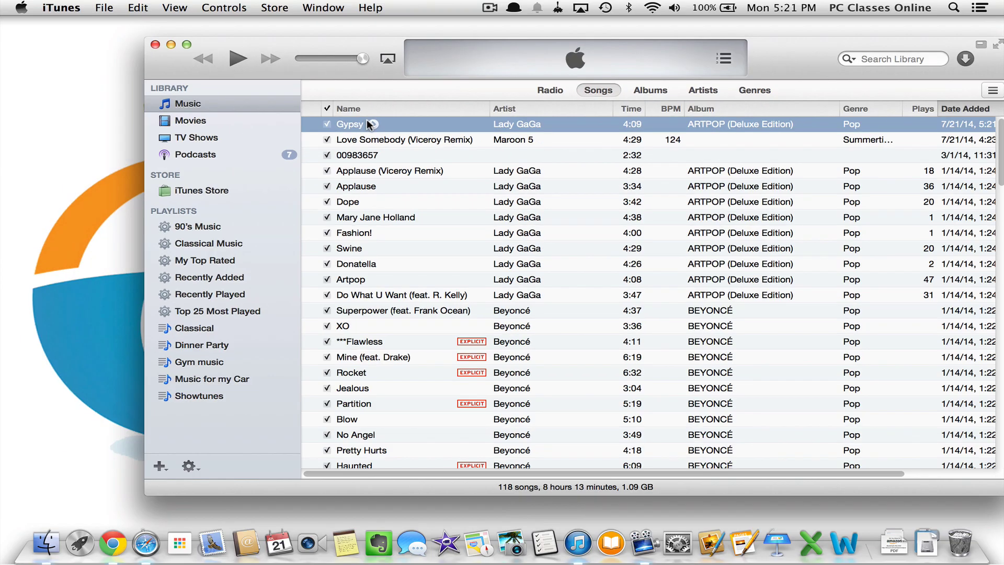
key(super+Tab)
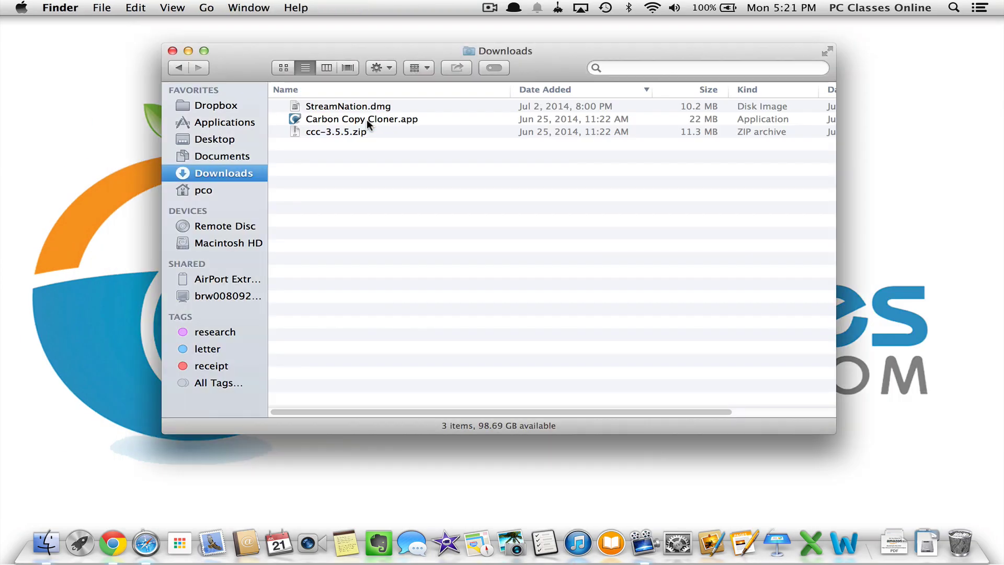
click(173, 50)
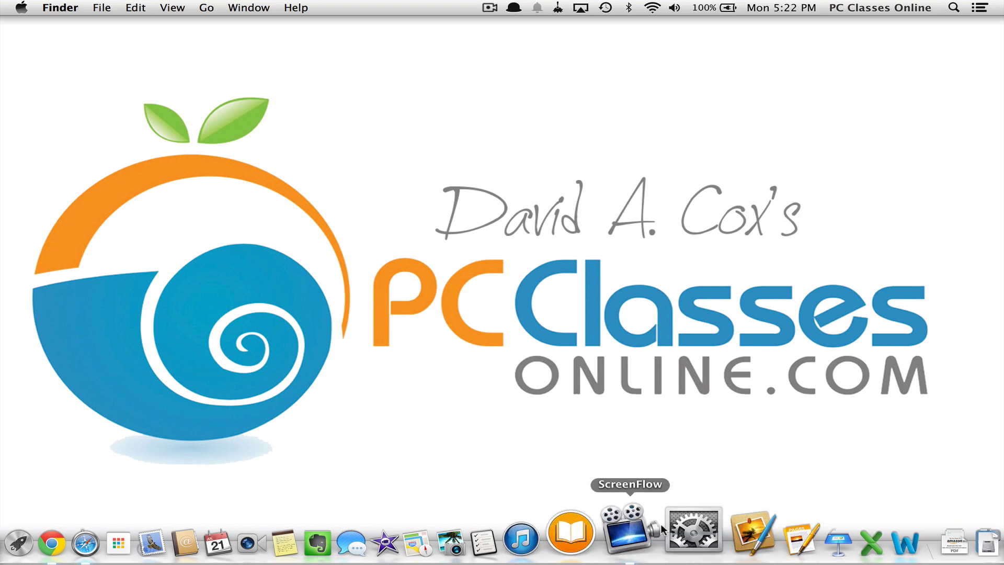
- Enable the Pictures rule in Hazel's Downloads settings and open it for editing
click(678, 518)
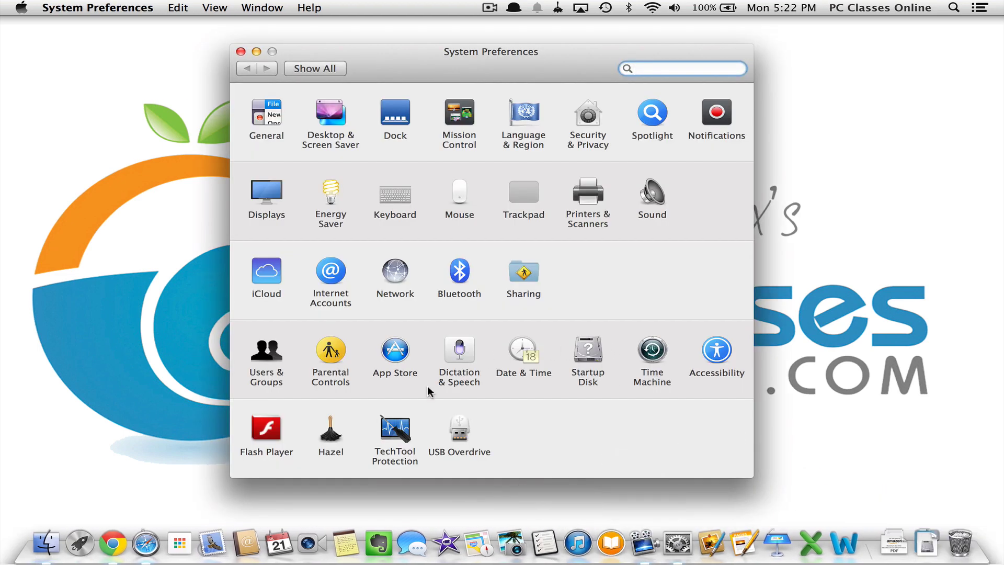
click(342, 442)
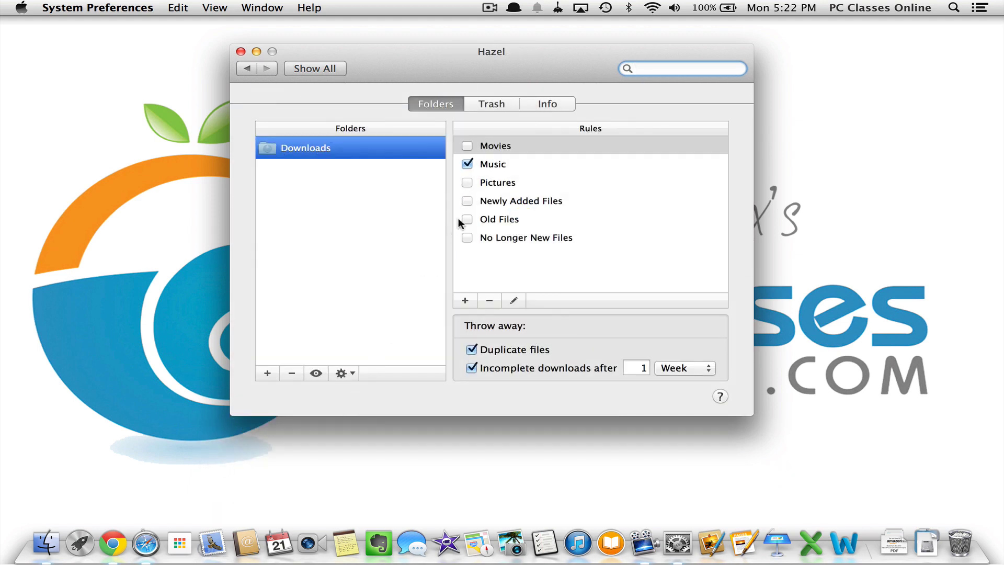
click(467, 183)
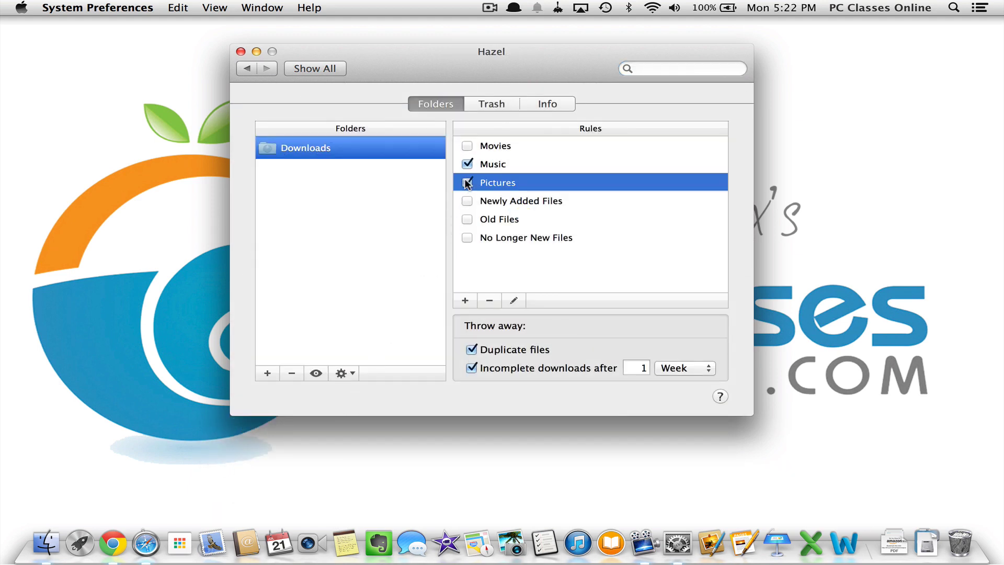
double_click(516, 184)
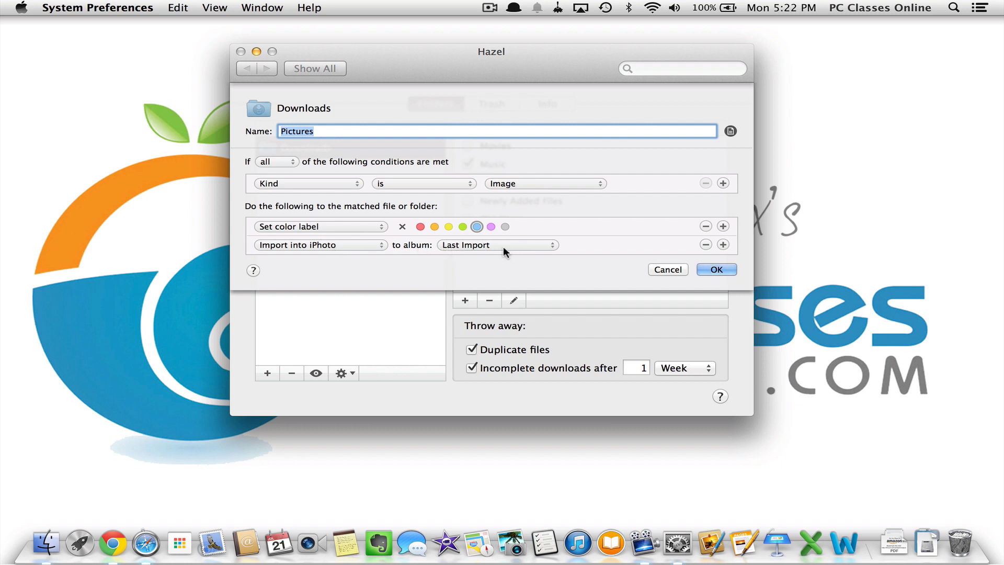
- Add a Move to folder: Trash action to the Pictures rule and save it
click(723, 245)
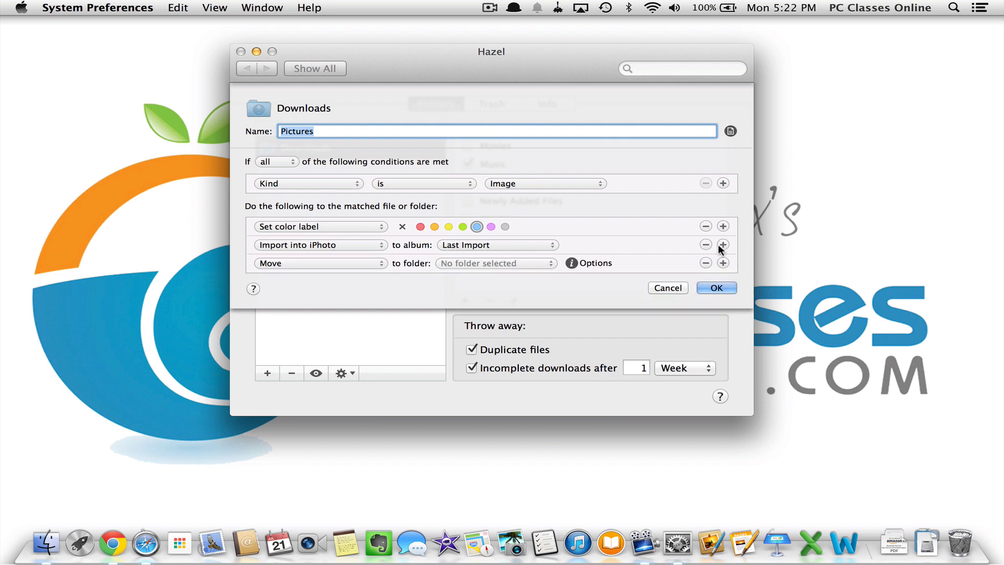
click(485, 266)
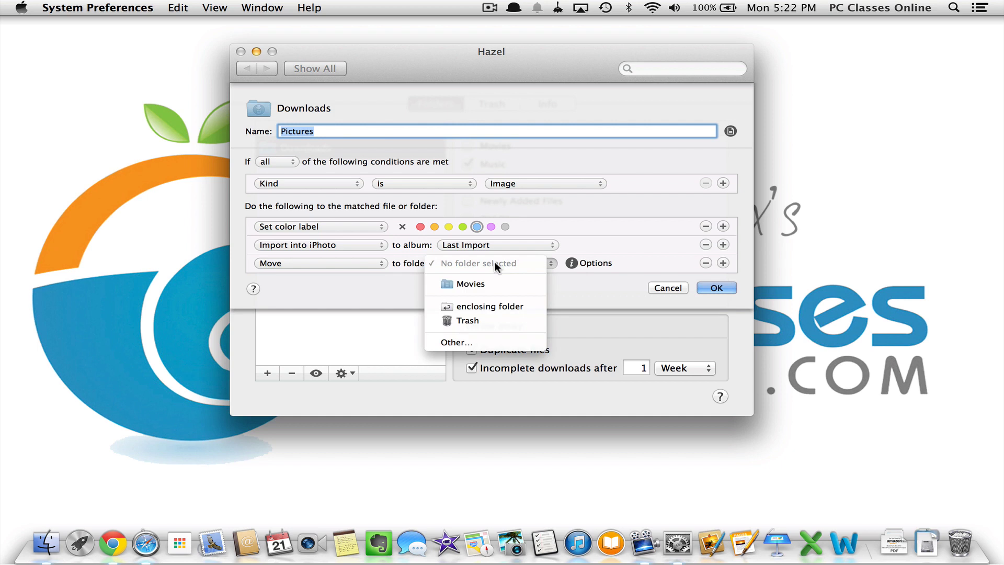
click(502, 323)
click(716, 288)
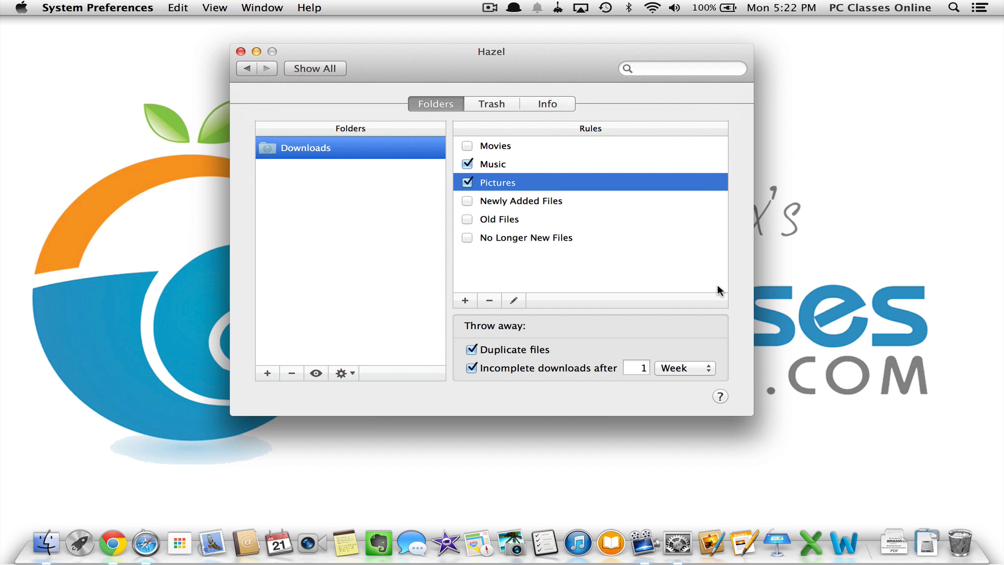
click(522, 146)
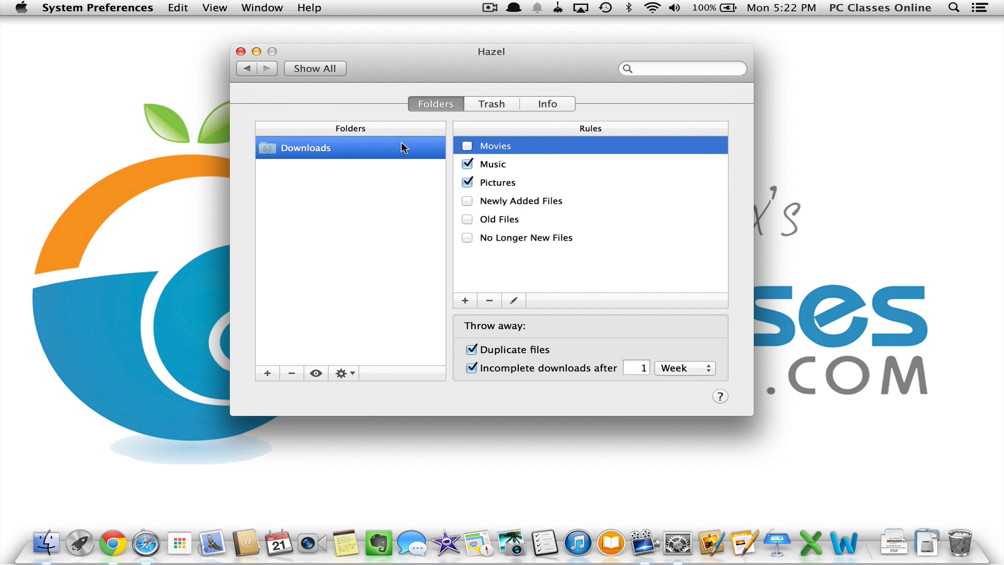
- Close the Hazel preferences window, leaving the Finder desktop visible
click(241, 51)
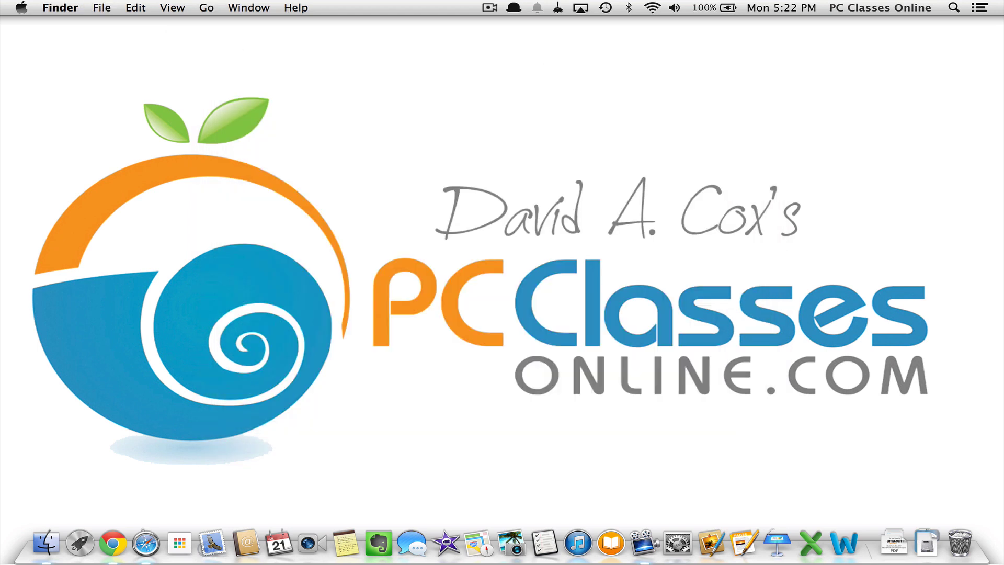